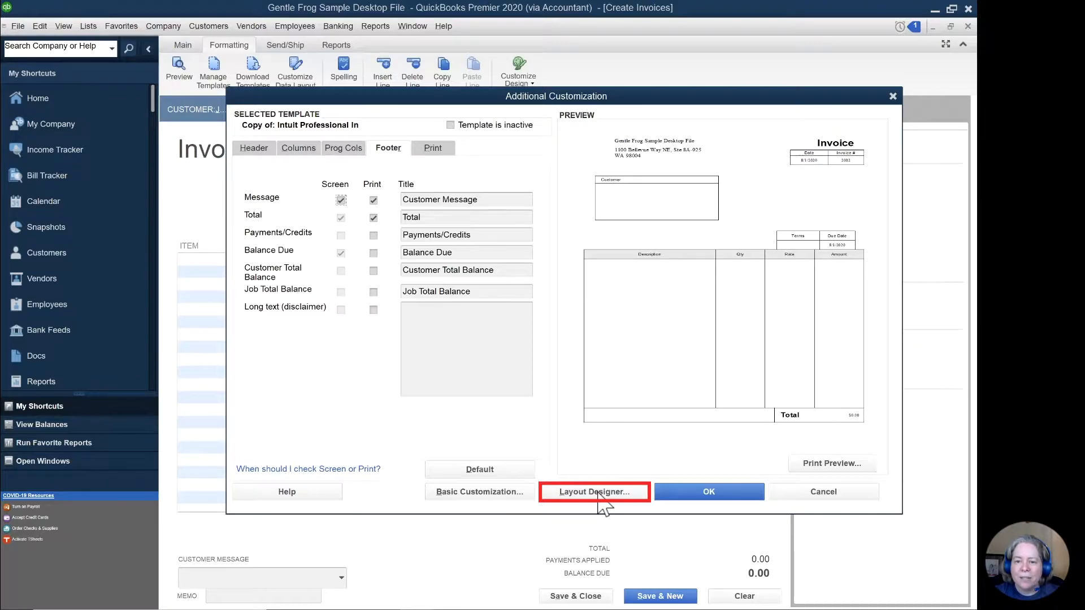
Step: Open the invoice template in the Layout Designer and toggle the envelope window display off and back on
{"action": "left_click", "coordinate": [598, 494]}
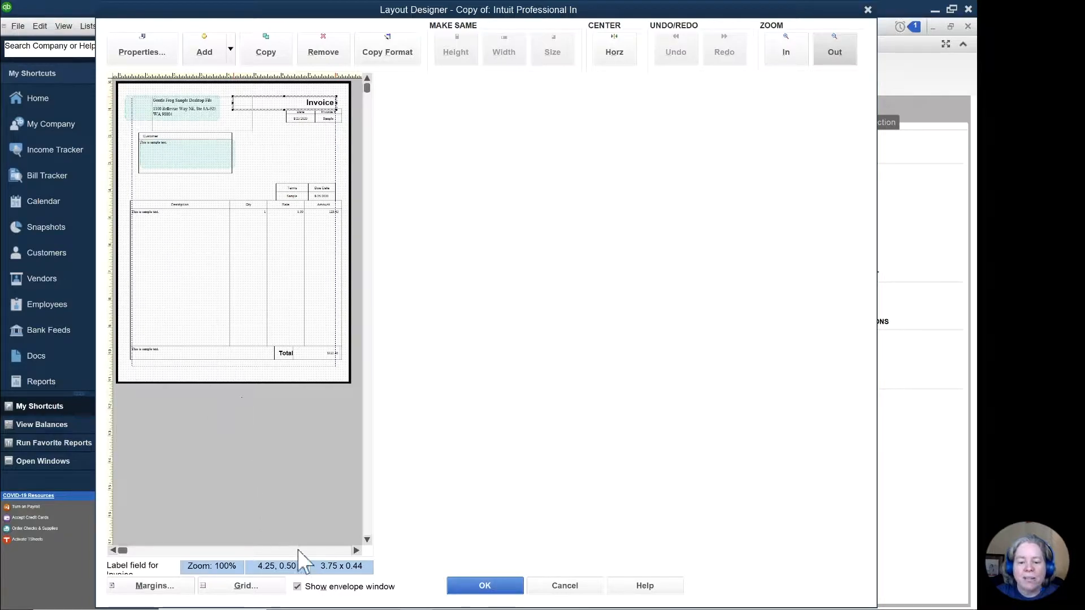
{"action": "left_click", "coordinate": [299, 590]}
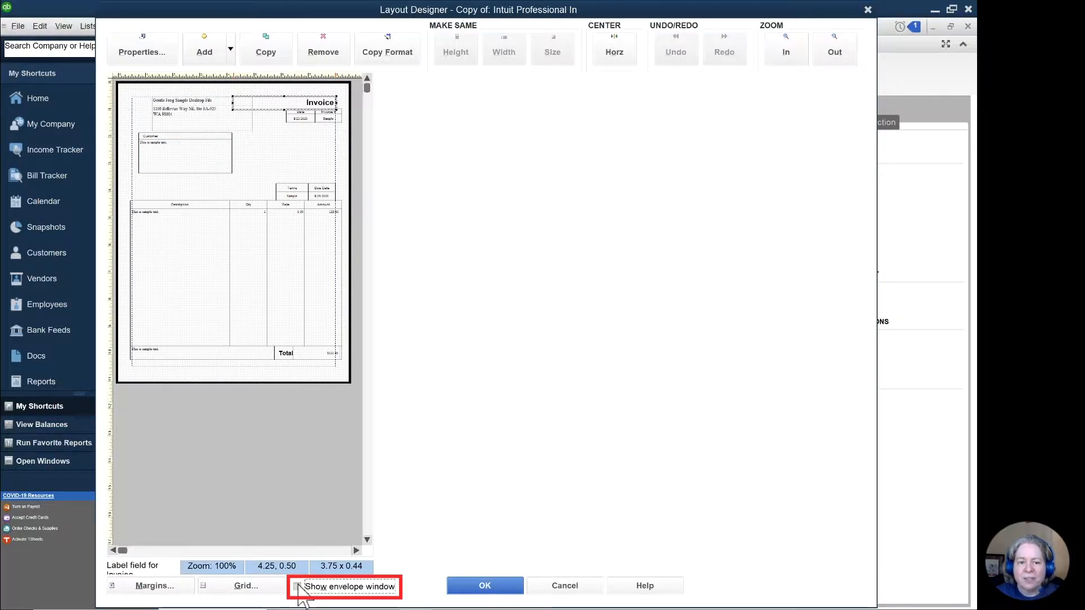
{"action": "left_click", "coordinate": [298, 587]}
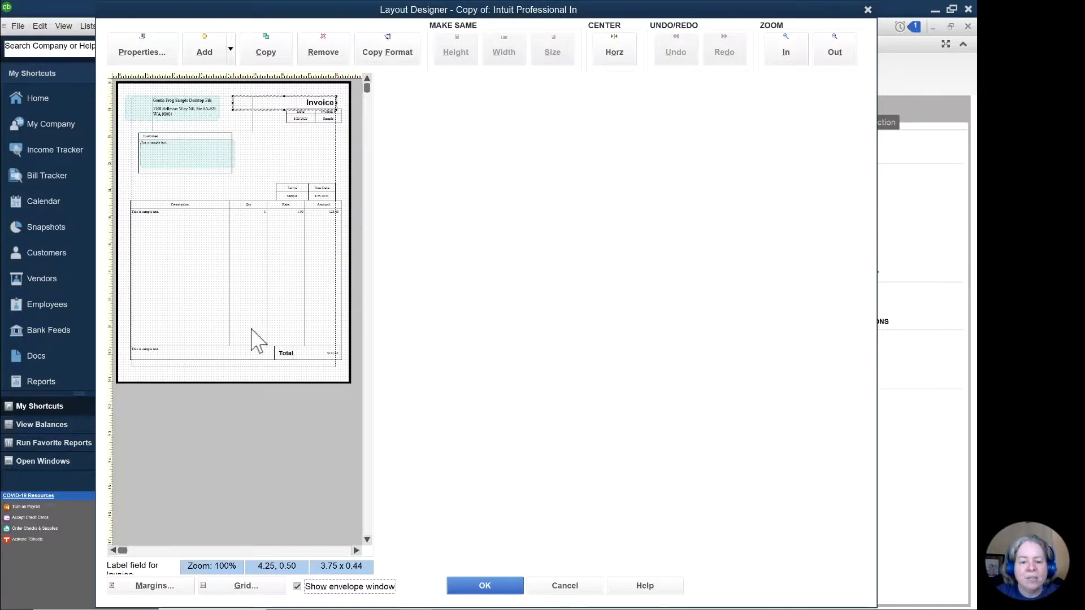
Step: Resize the customer message and Total boxes in the footer so their shared divider lines up with the right edge of the Qty column
{"action": "left_click", "coordinate": [250, 351]}
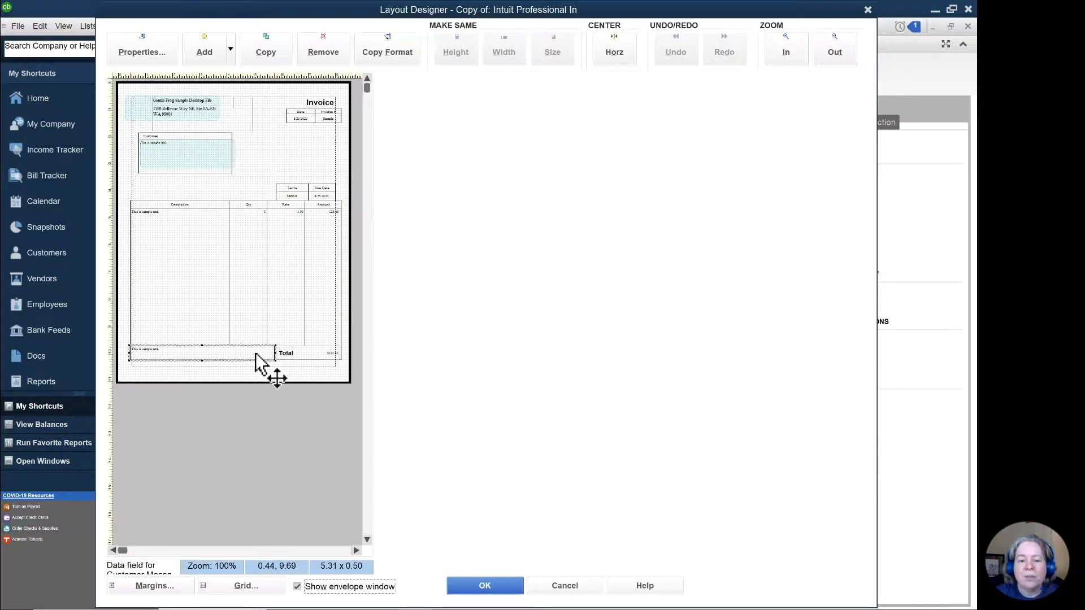
{"action": "left_click", "coordinate": [254, 319]}
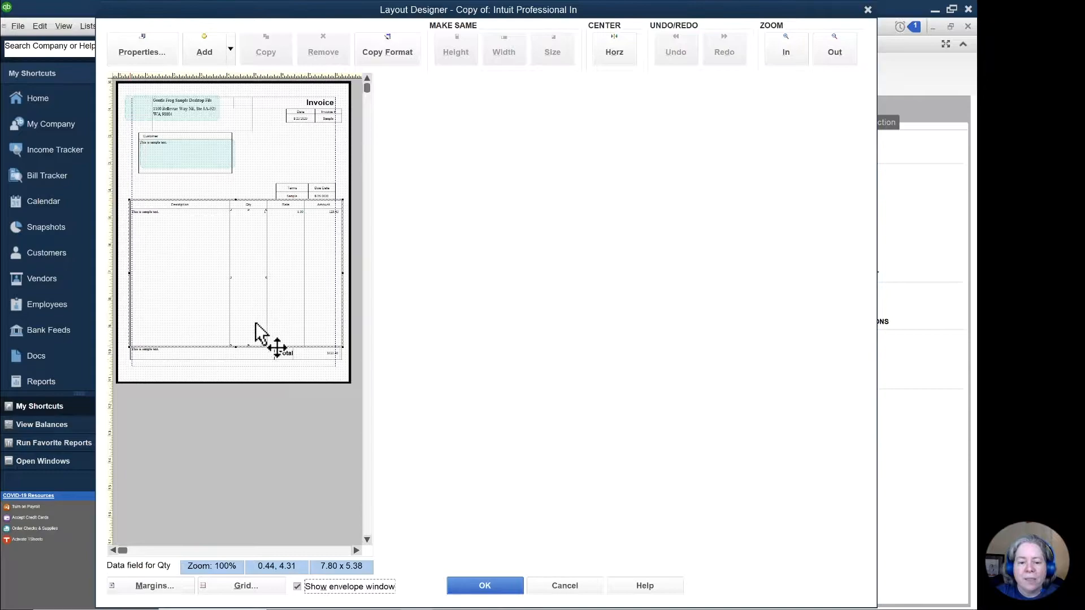
{"action": "left_click", "coordinate": [274, 354]}
{"action": "left_click_drag", "start_coordinate": [275, 352], "coordinate": [268, 352]}
{"action": "left_click", "coordinate": [276, 355]}
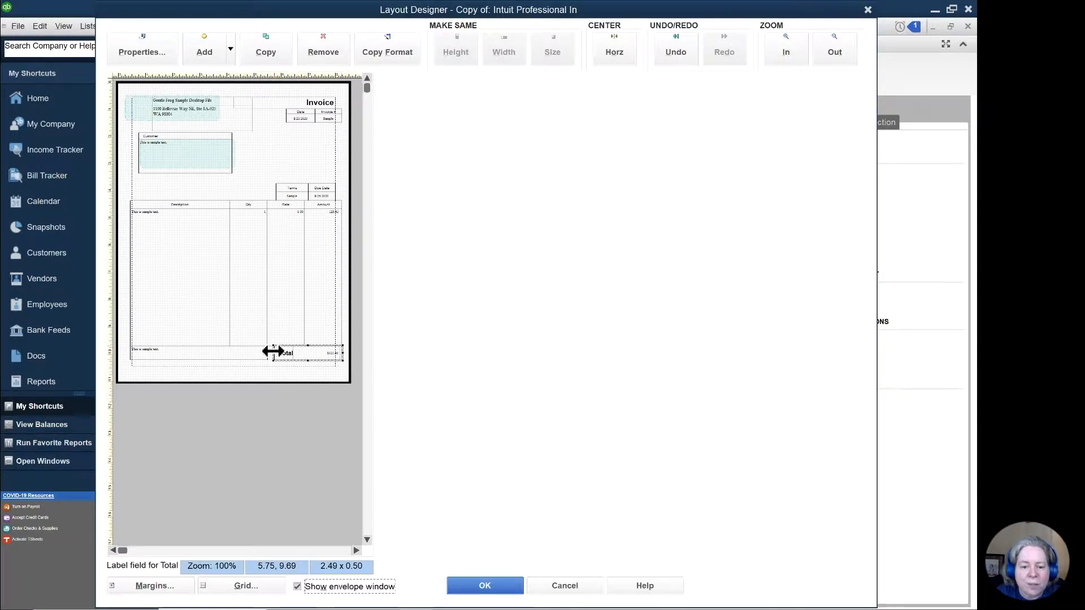
{"action": "double_click", "coordinate": [274, 352]}
{"action": "key", "text": "Return"}
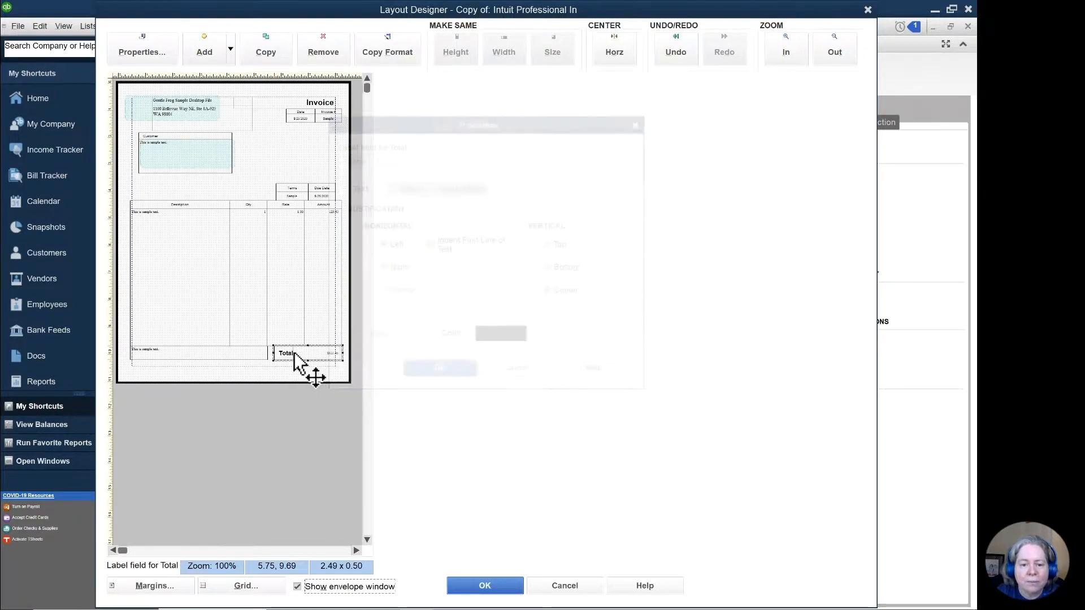
{"action": "left_click_drag", "start_coordinate": [274, 352], "coordinate": [268, 352]}
{"action": "left_click", "coordinate": [237, 311]}
{"action": "left_click", "coordinate": [265, 158]}
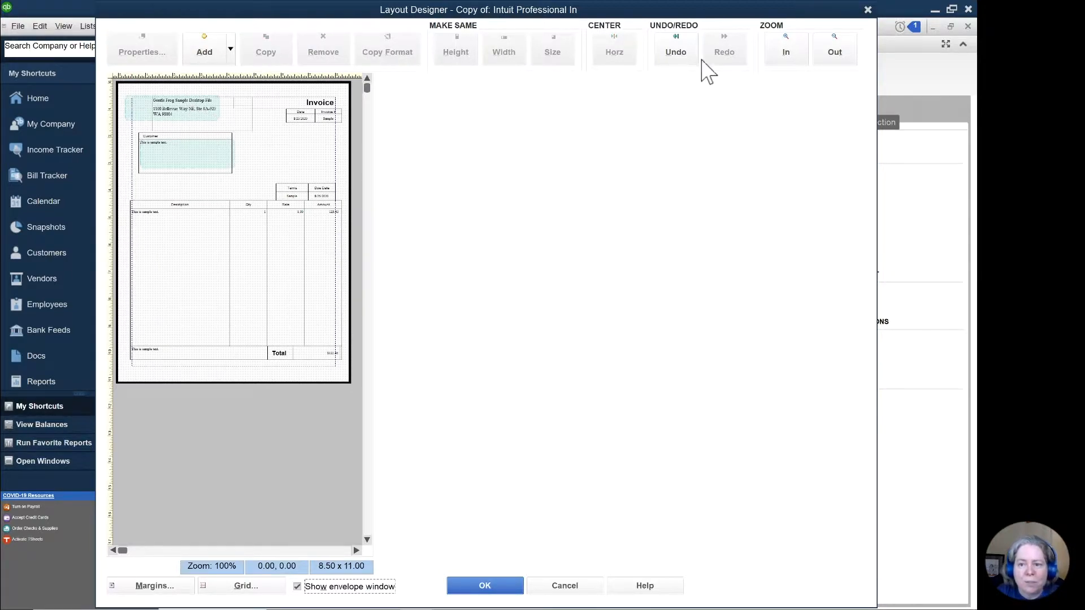
Step: Remove the top, bottom, left and right borders from the Description column label
{"action": "left_click", "coordinate": [800, 61]}
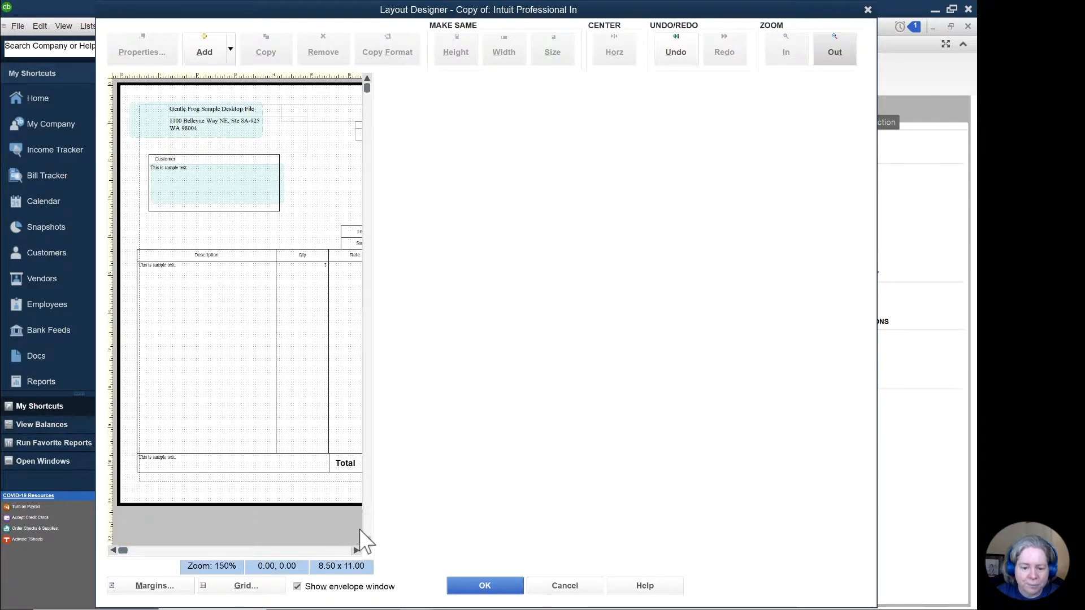
{"action": "left_click", "coordinate": [356, 550]}
{"action": "left_click", "coordinate": [356, 550]}
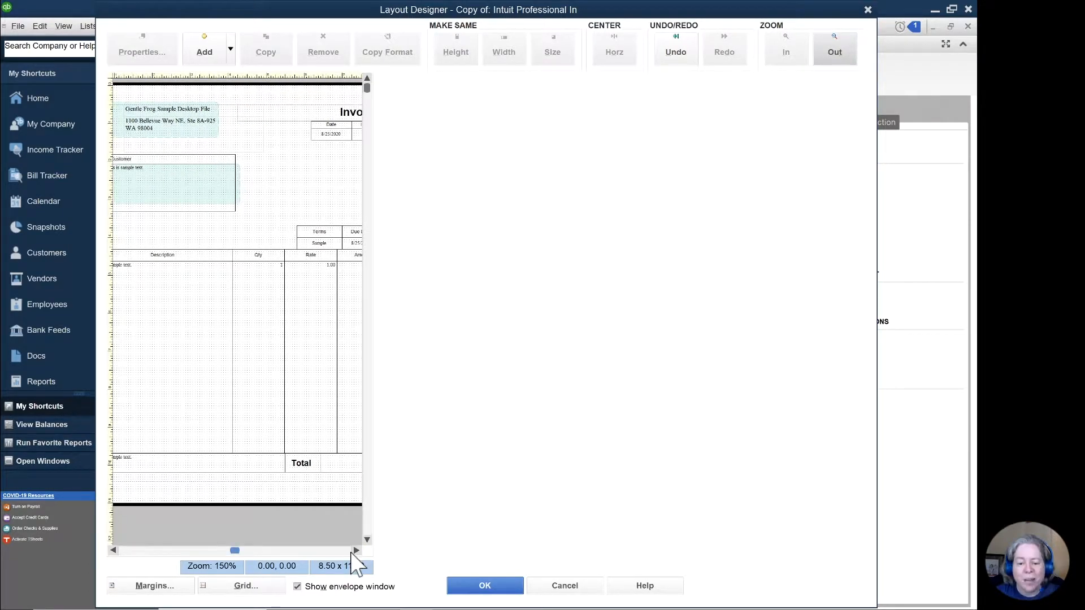
{"action": "left_click", "coordinate": [351, 550]}
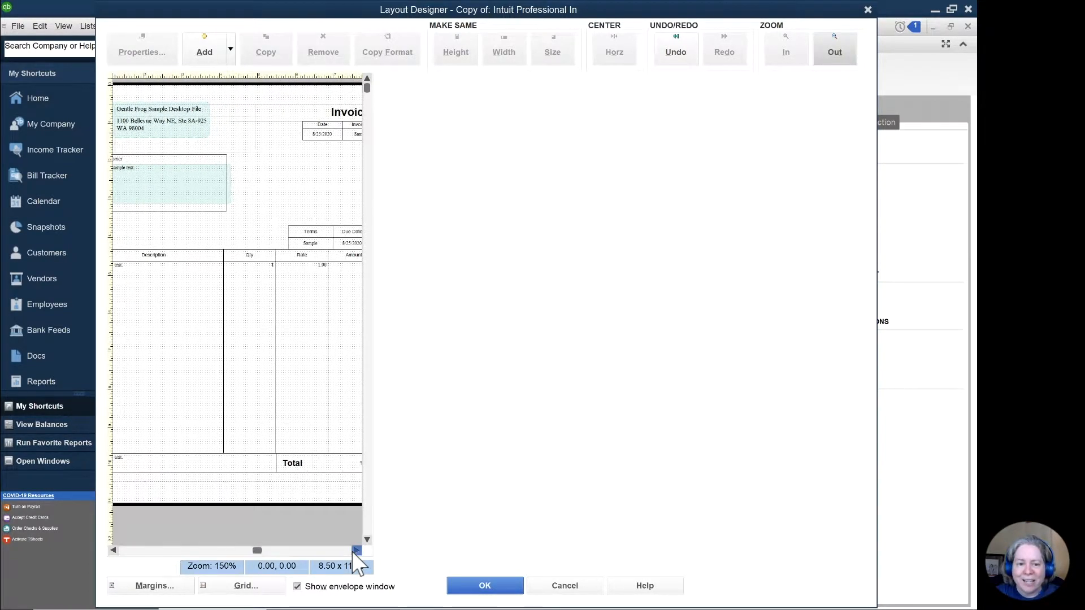
{"action": "left_click", "coordinate": [113, 550]}
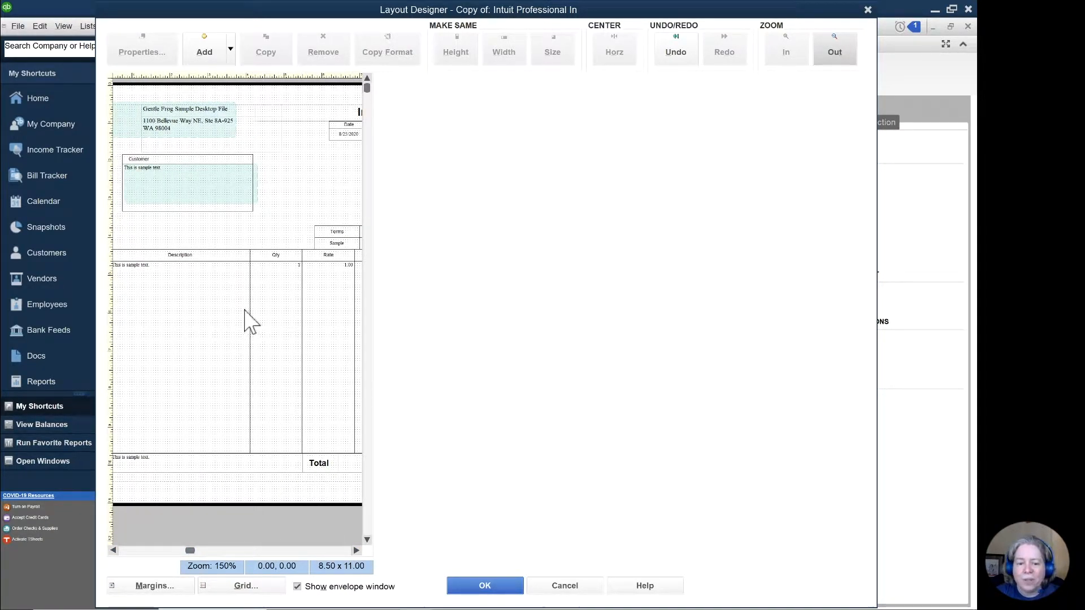
{"action": "left_click", "coordinate": [215, 254]}
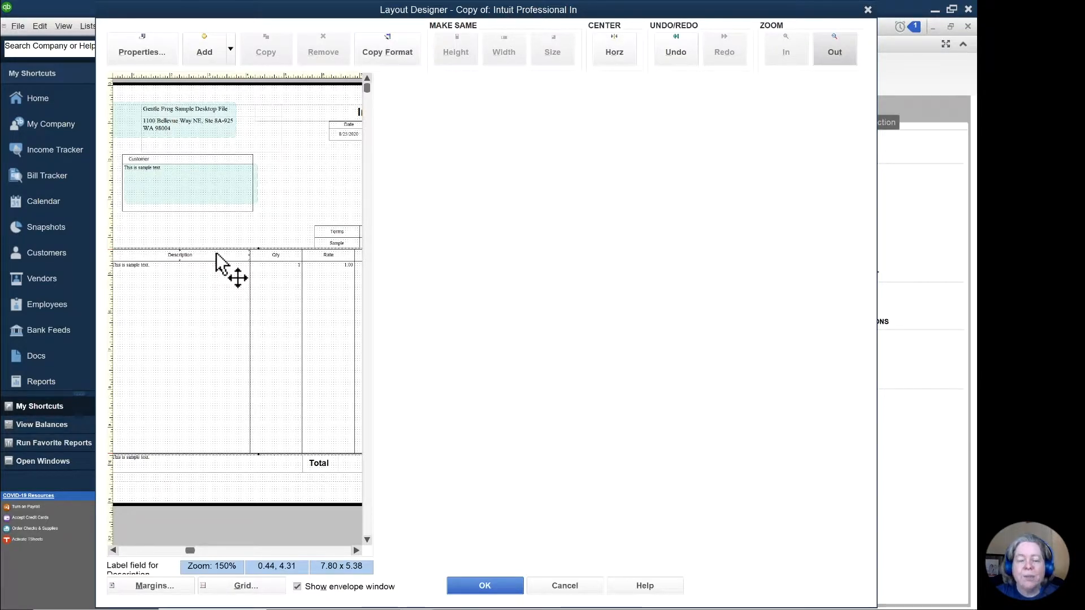
{"action": "double_click", "coordinate": [217, 257]}
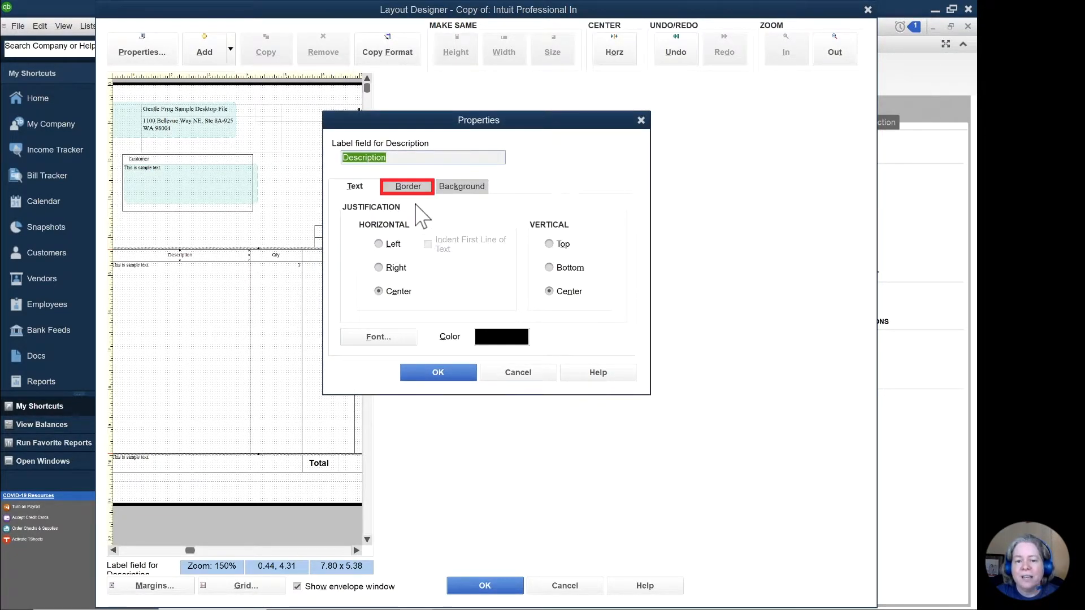
{"action": "left_click", "coordinate": [408, 186]}
{"action": "left_click", "coordinate": [402, 216]}
{"action": "left_click", "coordinate": [412, 243]}
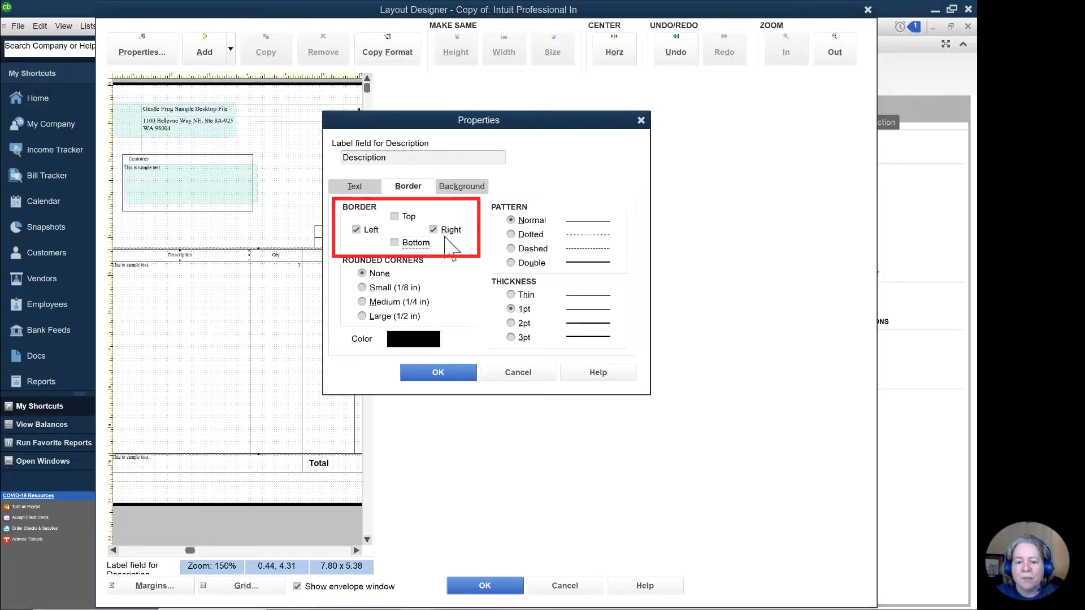
{"action": "left_click", "coordinate": [446, 230]}
{"action": "left_click", "coordinate": [356, 230]}
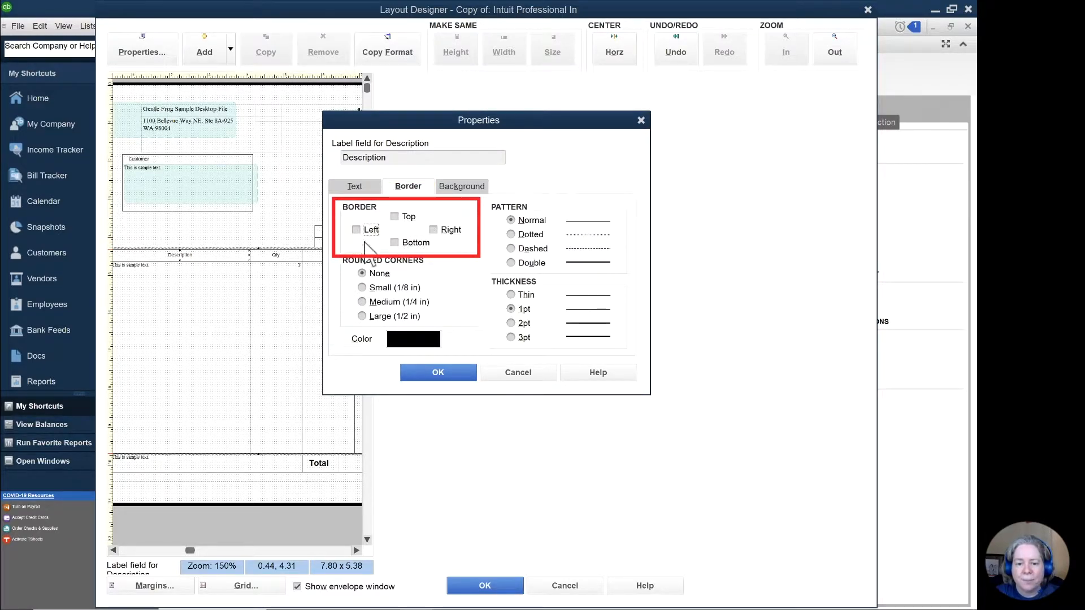
{"action": "left_click", "coordinate": [429, 373]}
{"action": "left_click", "coordinate": [275, 238]}
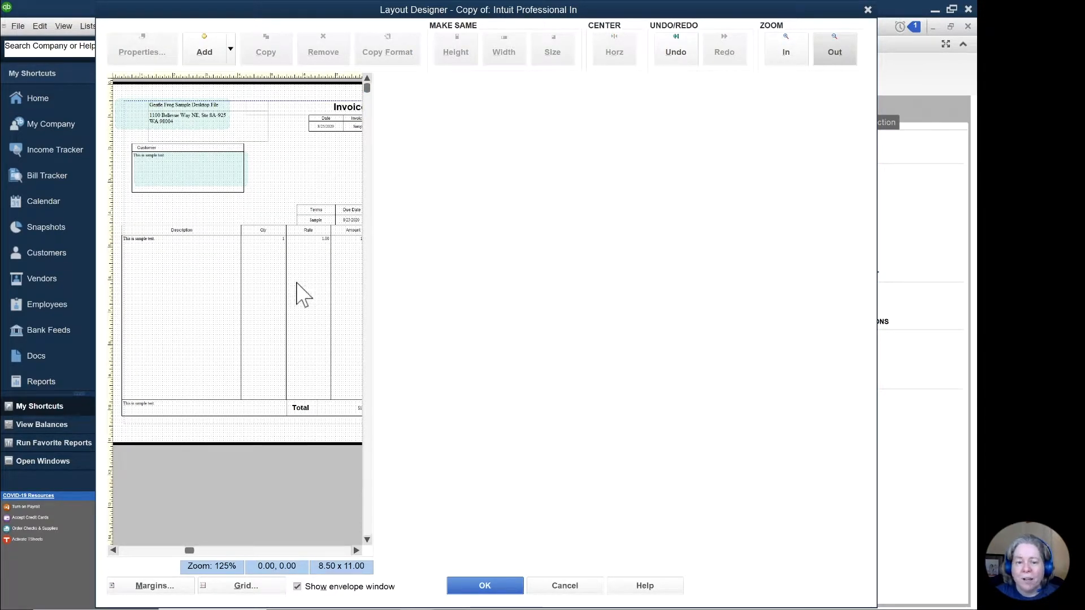
Step: Change the text color of the Qty column label to red
{"action": "left_click", "coordinate": [262, 231]}
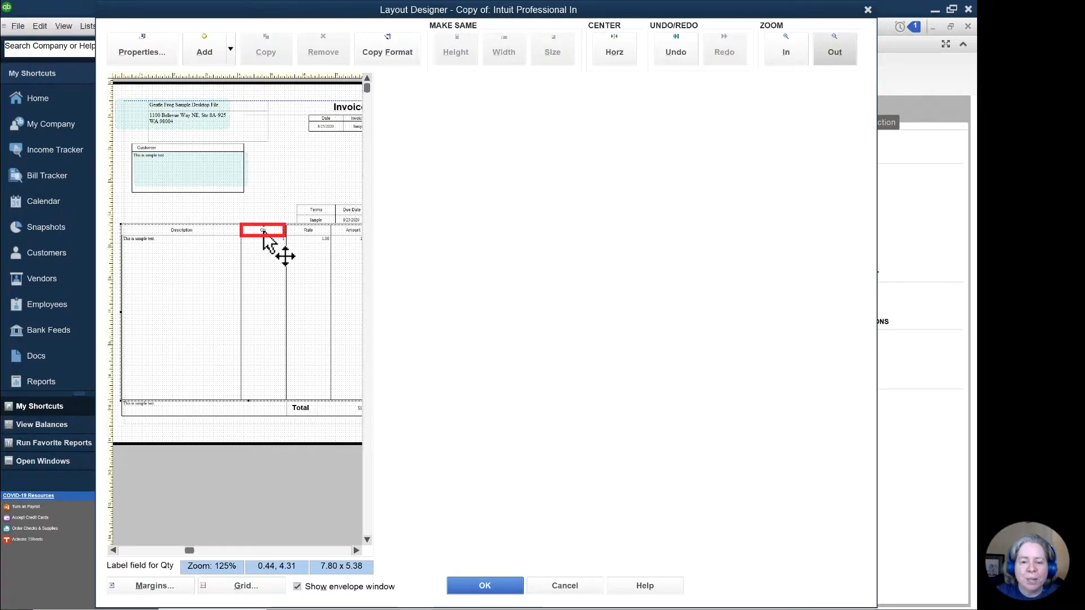
{"action": "double_click", "coordinate": [265, 238]}
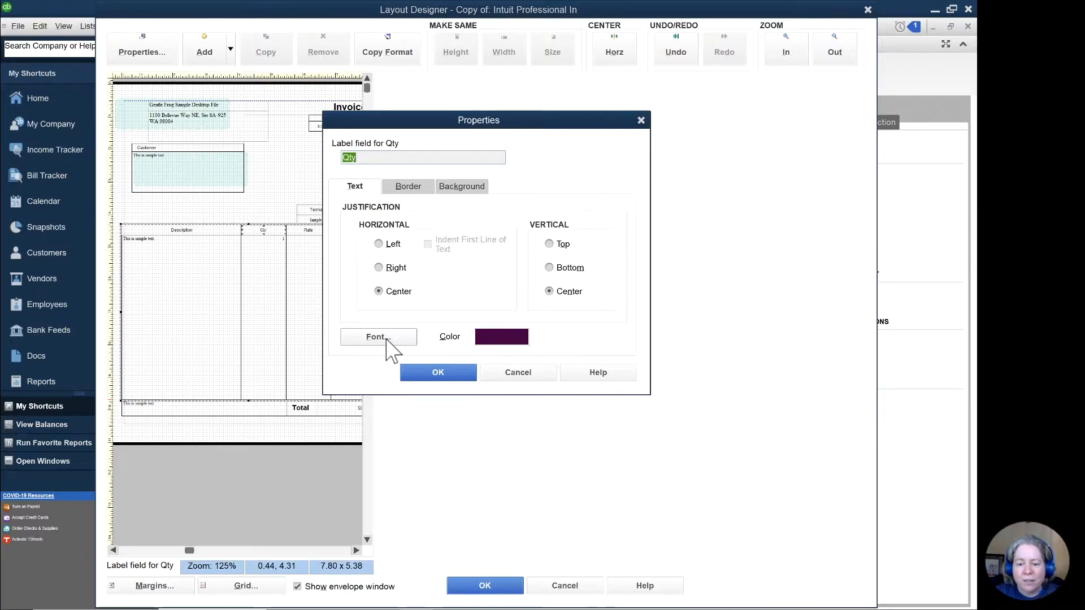
{"action": "left_click", "coordinate": [483, 338]}
{"action": "left_click", "coordinate": [343, 184]}
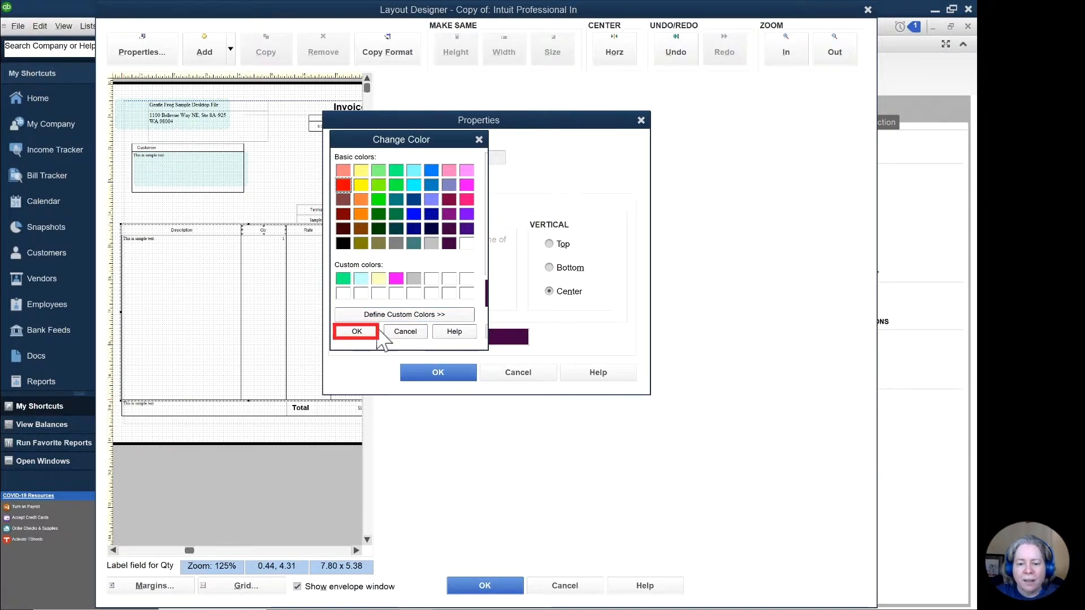
{"action": "left_click", "coordinate": [375, 333]}
{"action": "left_click", "coordinate": [437, 373]}
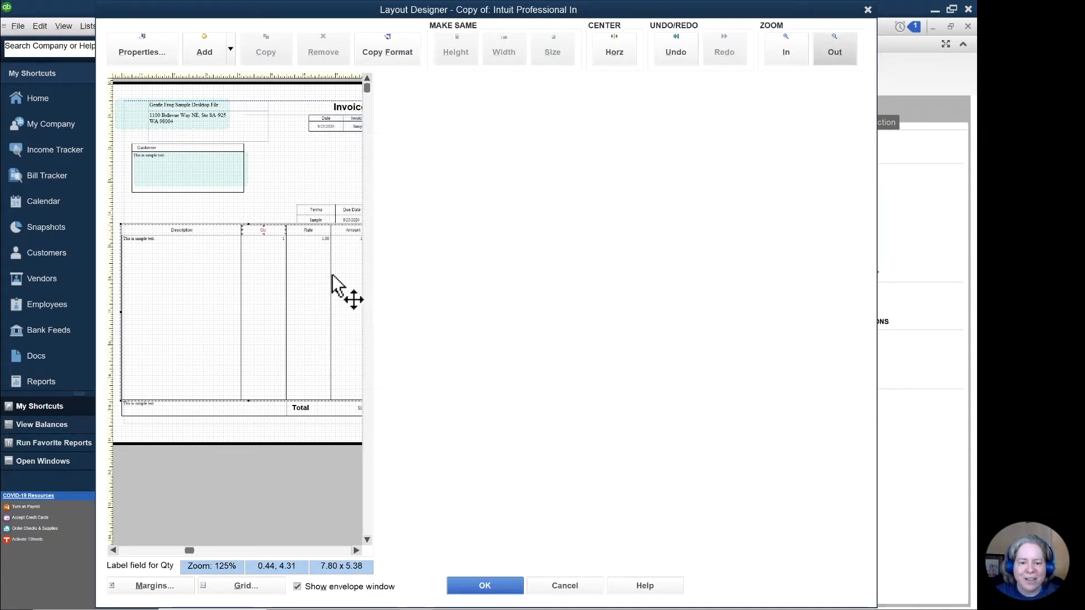
Step: Change the border color of the Rate column label to purple
{"action": "left_click", "coordinate": [315, 232]}
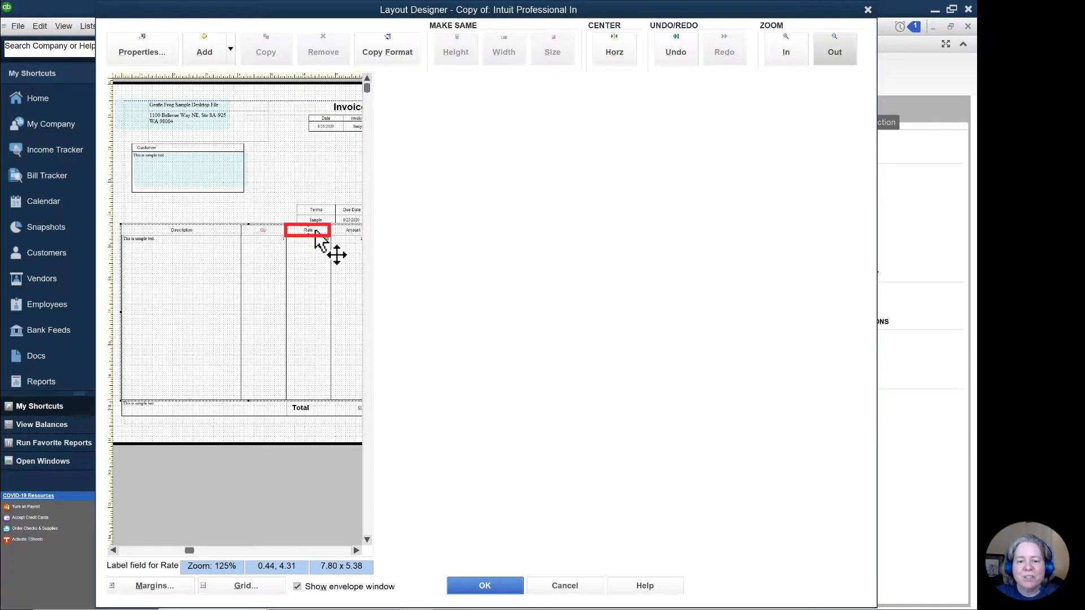
{"action": "double_click", "coordinate": [316, 231]}
{"action": "left_click", "coordinate": [429, 189]}
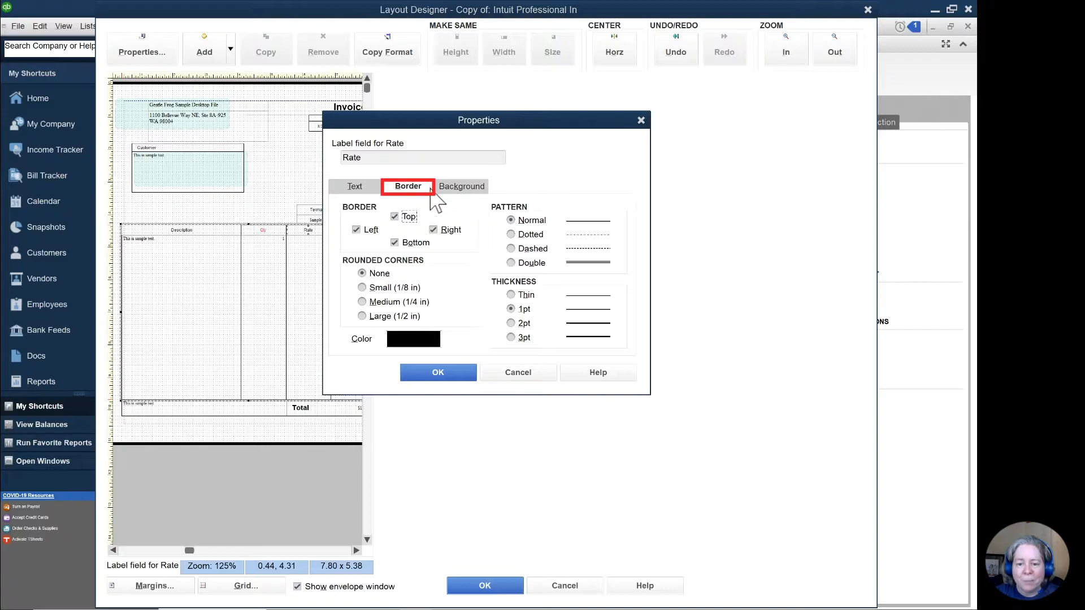
{"action": "left_click", "coordinate": [435, 342]}
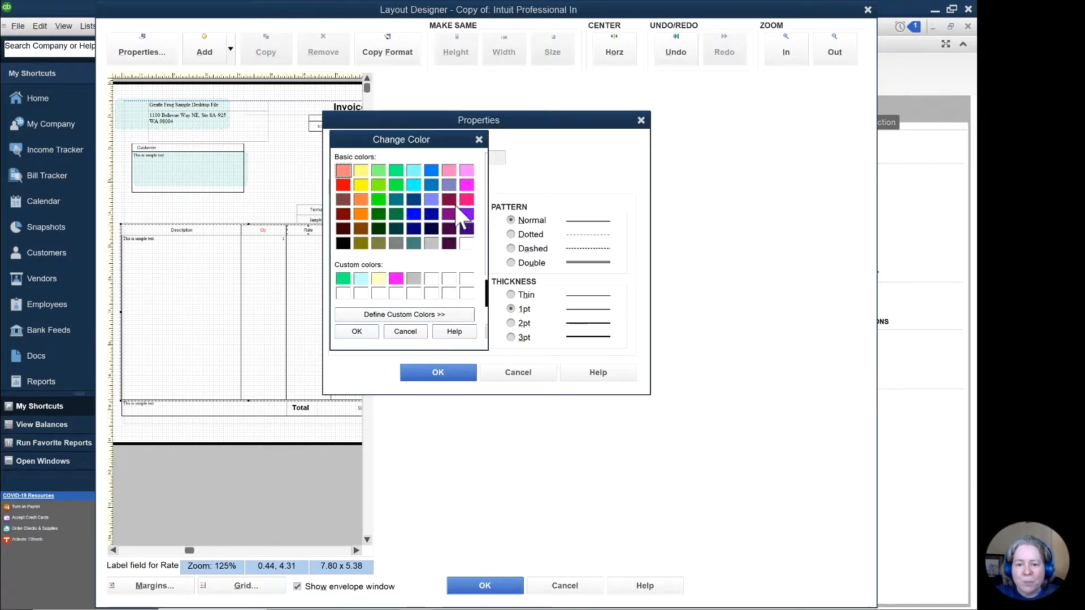
{"action": "left_click", "coordinate": [467, 213]}
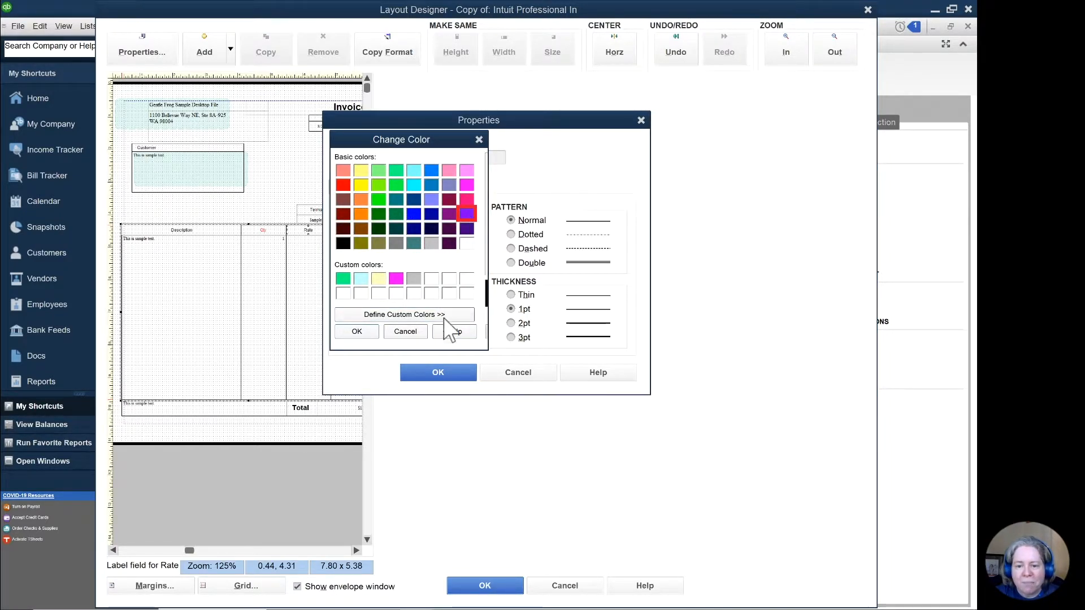
{"action": "left_click", "coordinate": [358, 332]}
{"action": "left_click", "coordinate": [439, 373]}
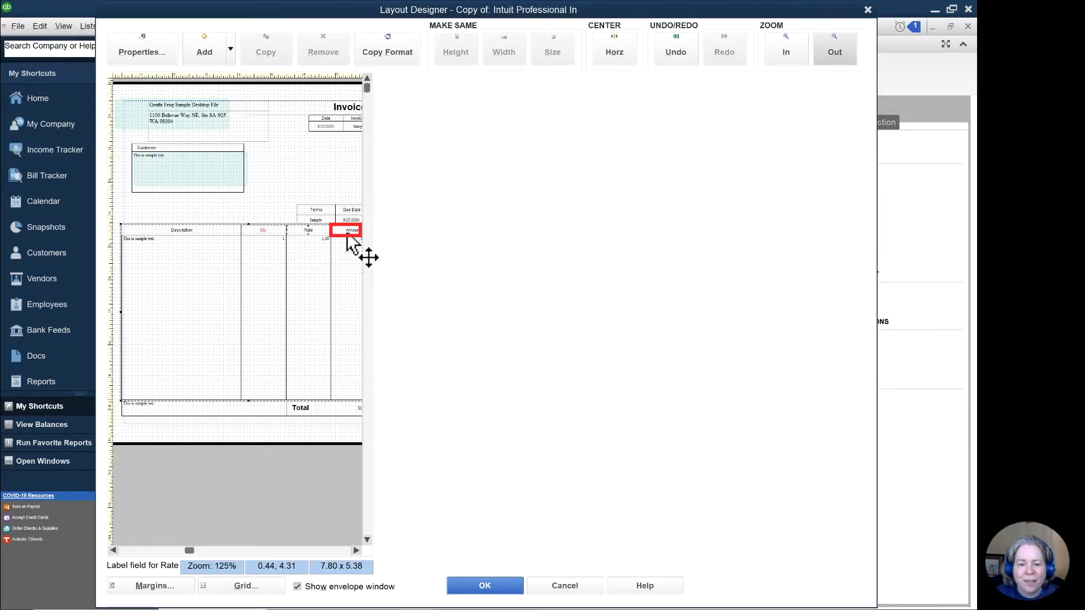
Step: Fill the background of the Amount column label with green and accept the layout changes
{"action": "double_click", "coordinate": [347, 238]}
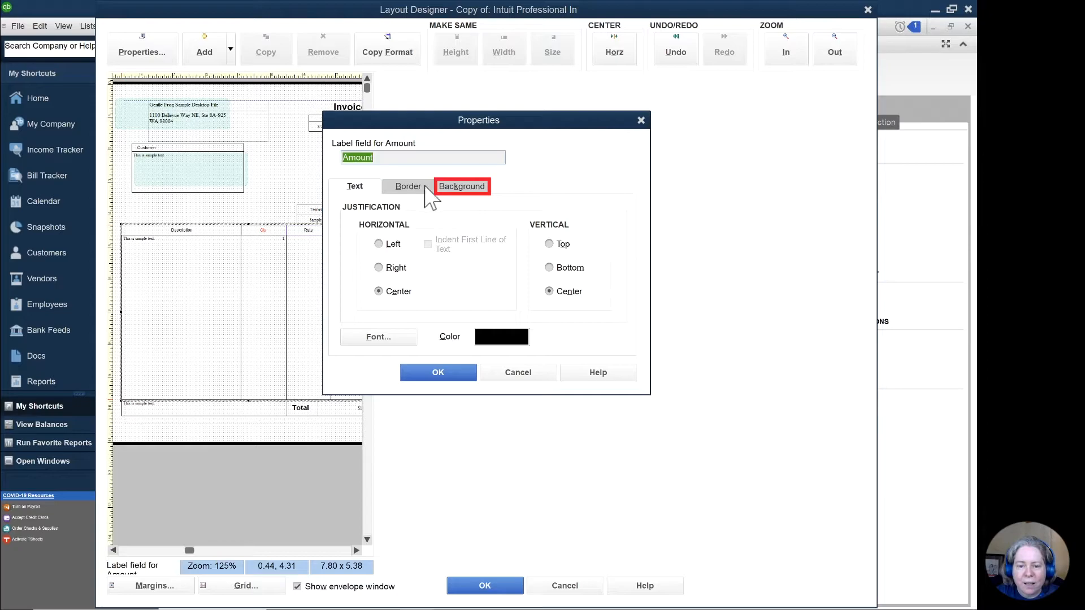
{"action": "left_click", "coordinate": [459, 187]}
{"action": "left_click", "coordinate": [405, 210]}
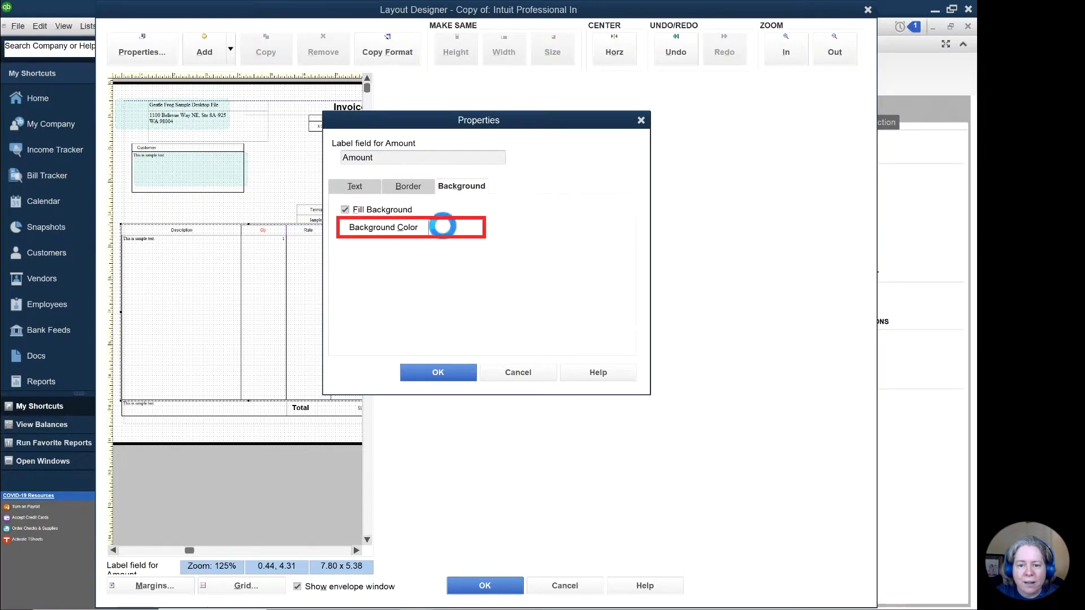
{"action": "left_click", "coordinate": [449, 228]}
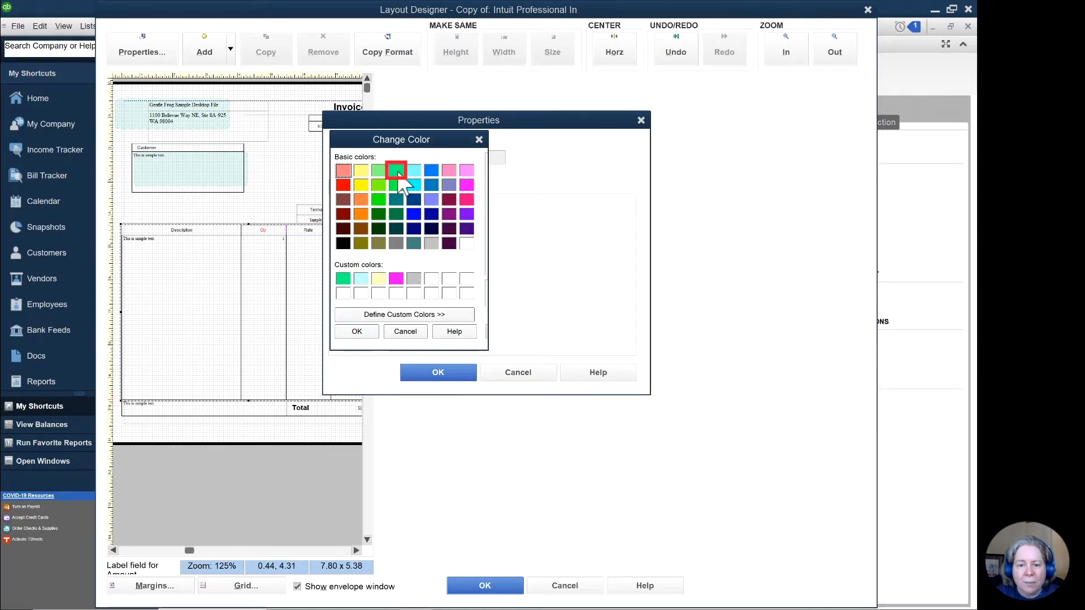
{"action": "left_click", "coordinate": [357, 331]}
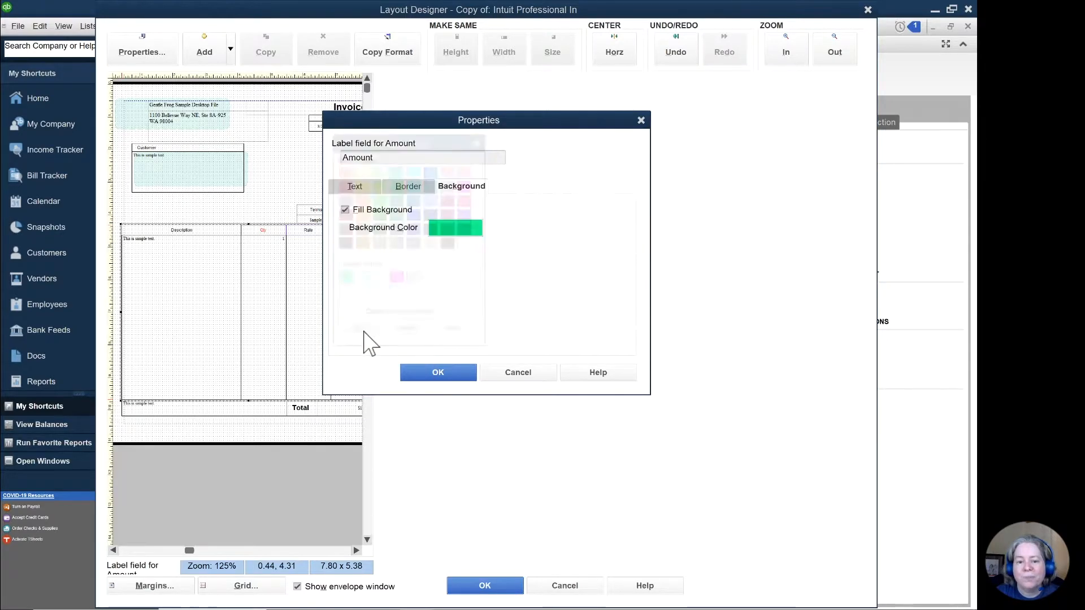
{"action": "left_click", "coordinate": [452, 375]}
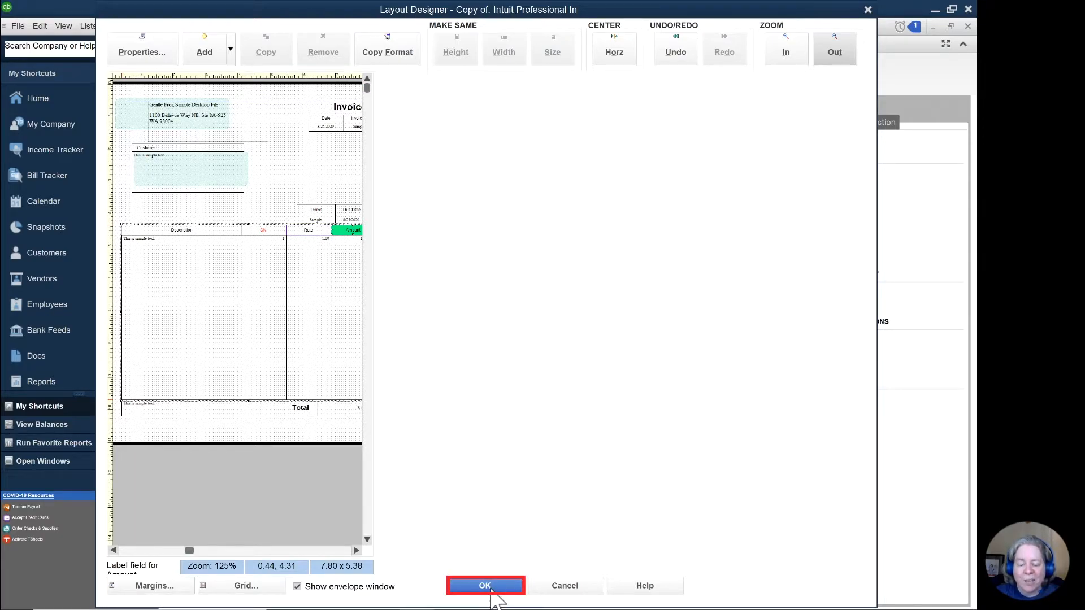
{"action": "left_click", "coordinate": [487, 586]}
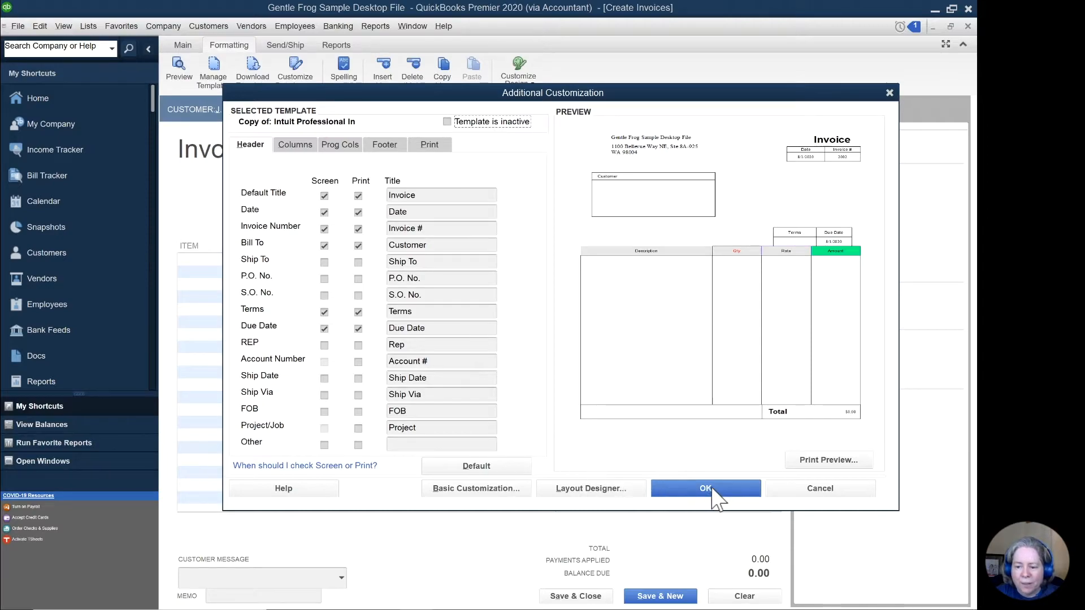
Step: Examine the invoice's column headings up close in the print preview and return to the template customization
{"action": "left_click", "coordinate": [818, 461]}
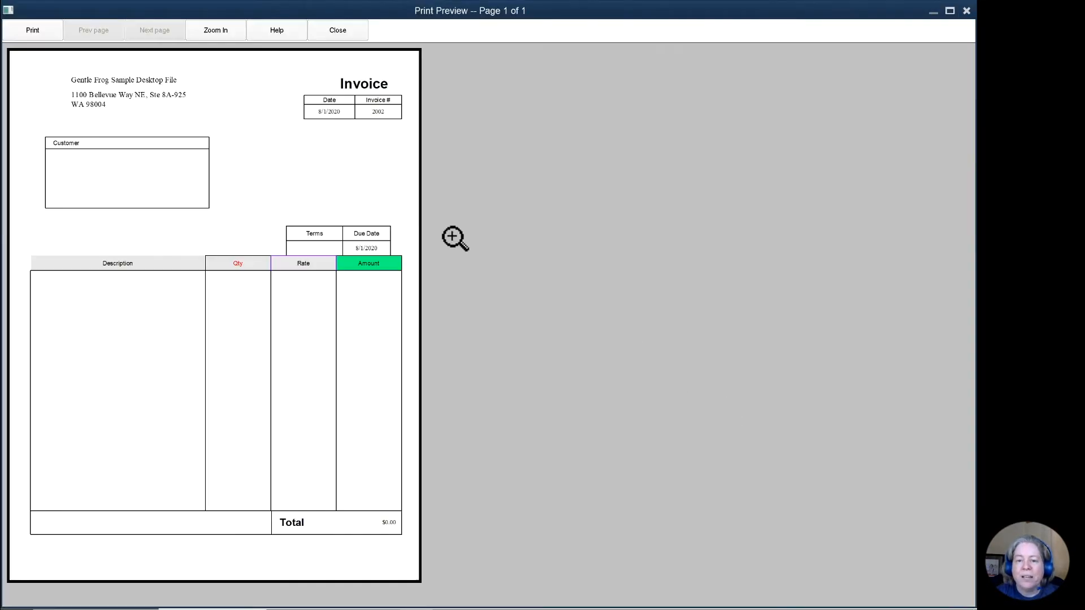
{"action": "left_click", "coordinate": [153, 242]}
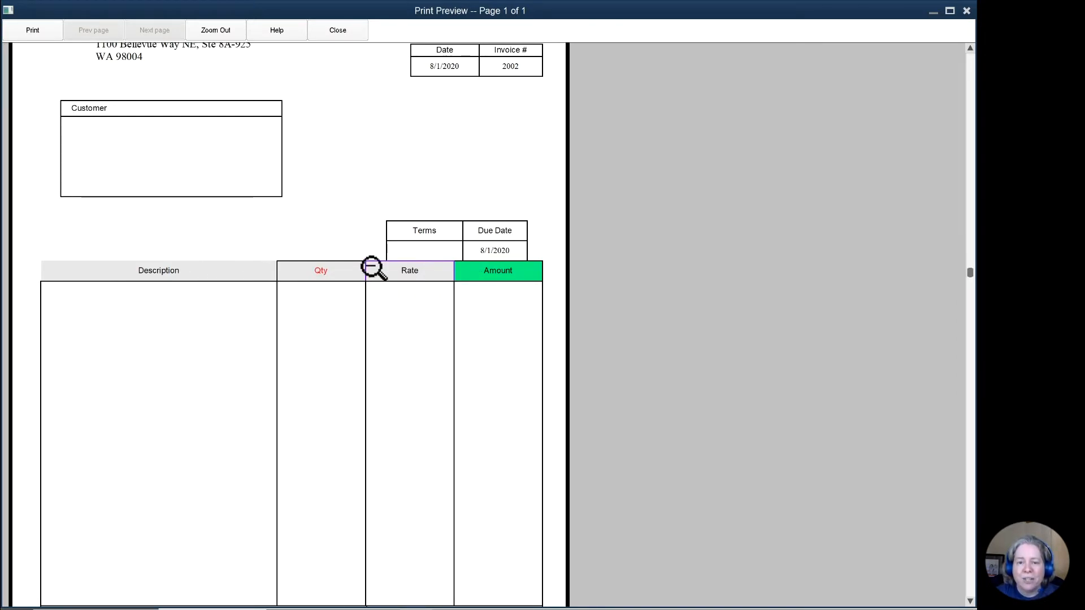
{"action": "left_click", "coordinate": [333, 34]}
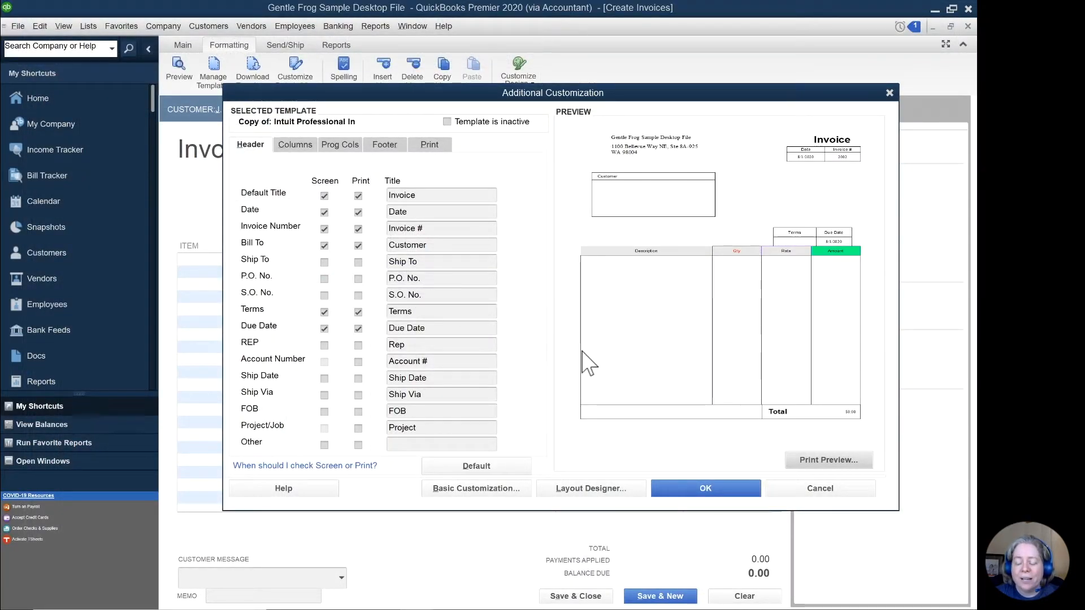
Step: Accept the template's additional customization and look over the templates available for the invoice
{"action": "left_click", "coordinate": [717, 488]}
{"action": "left_click", "coordinate": [549, 108]}
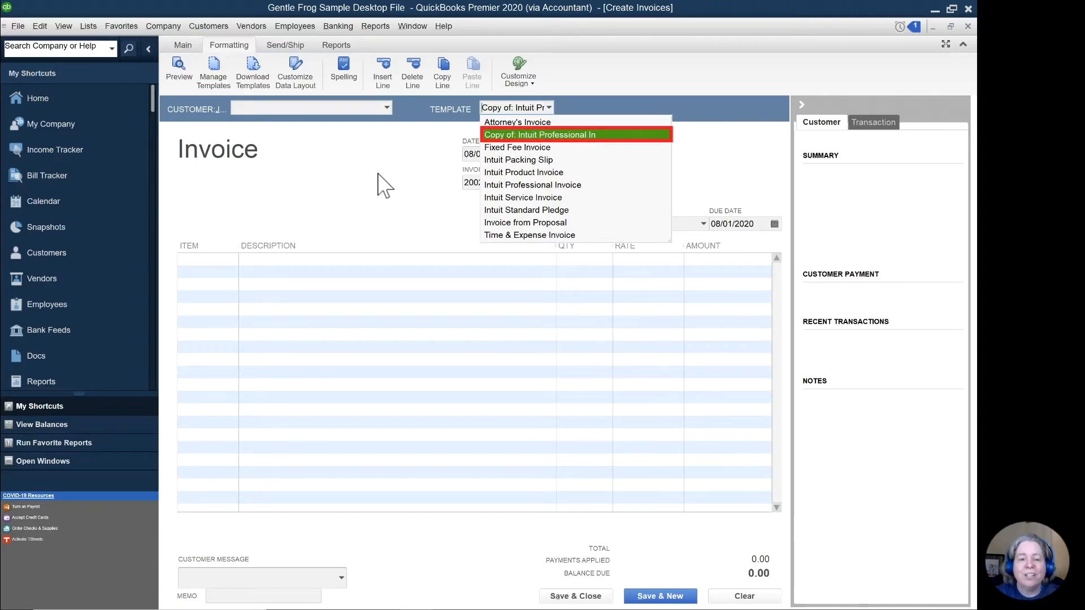
{"action": "left_click", "coordinate": [378, 174]}
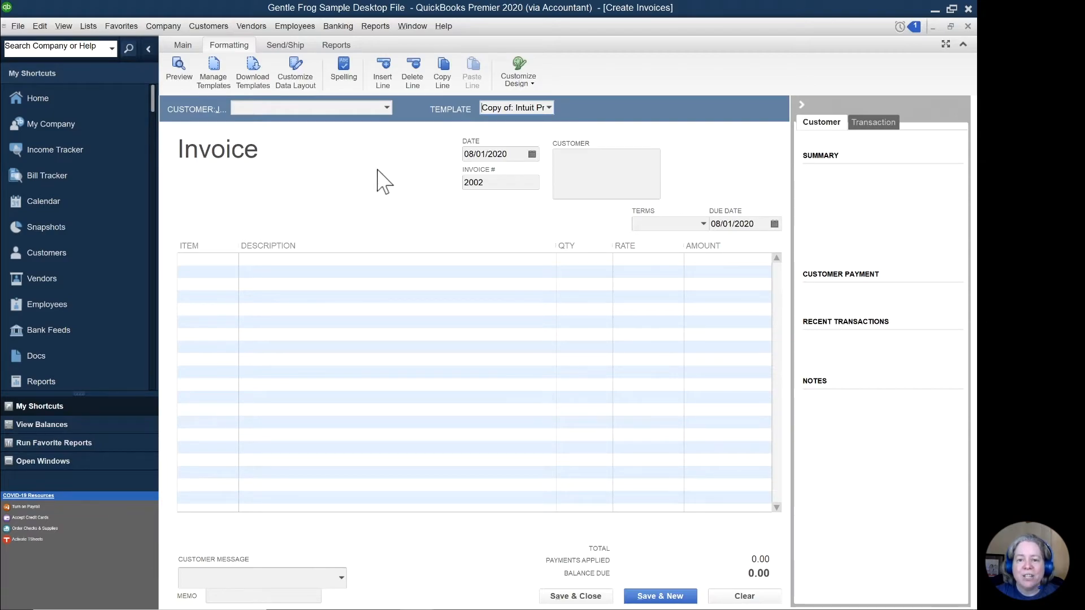
Step: Open the Copy of: Intuit Professional In template for editing from the company's list of templates
{"action": "left_click", "coordinate": [89, 26]}
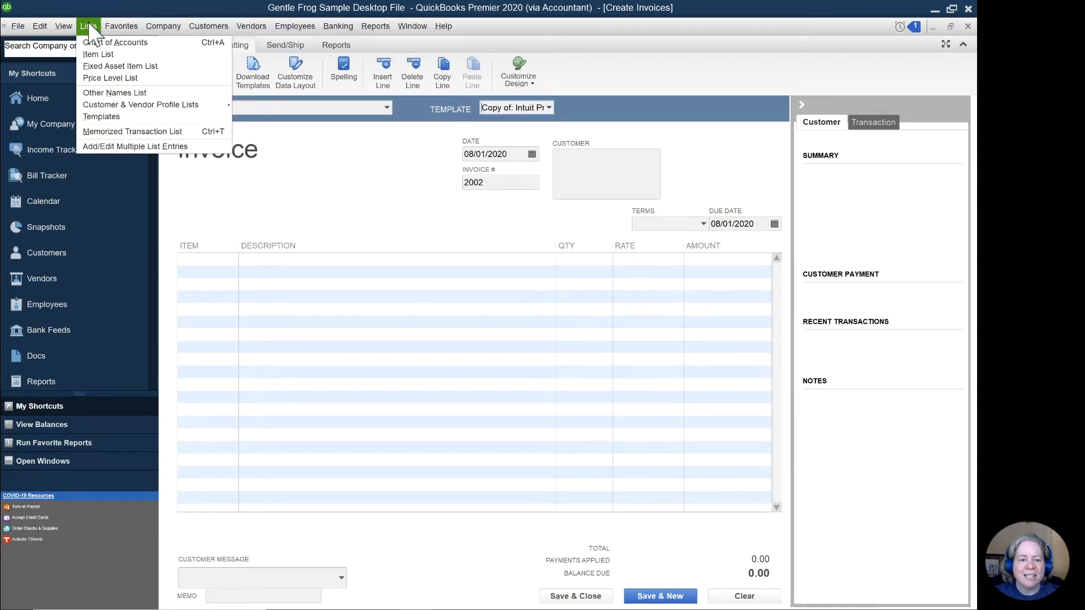
{"action": "left_click", "coordinate": [113, 117]}
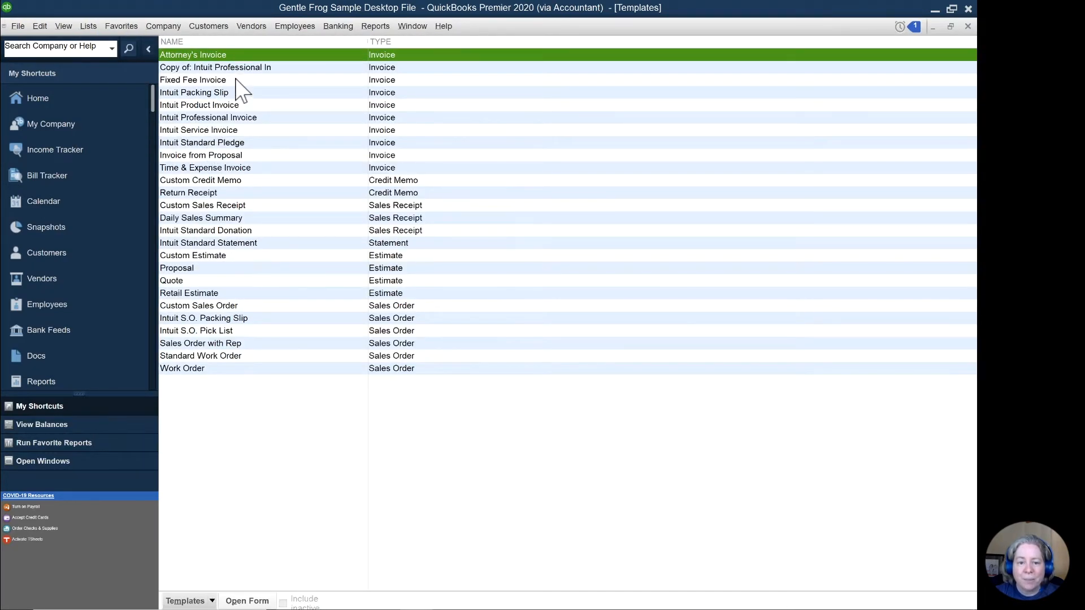
{"action": "right_click", "coordinate": [233, 70]}
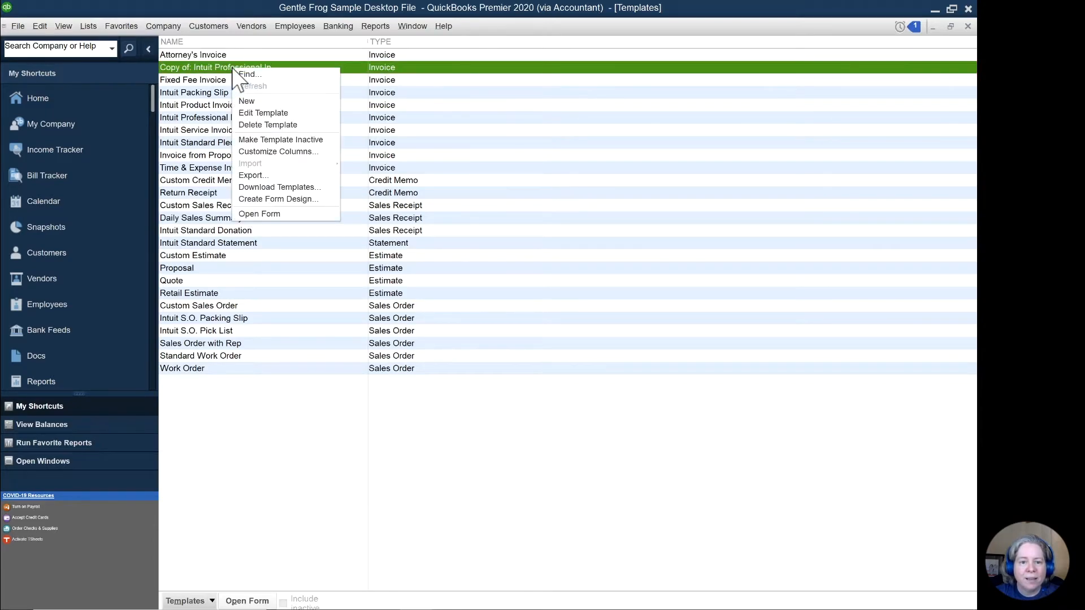
{"action": "left_click", "coordinate": [256, 114]}
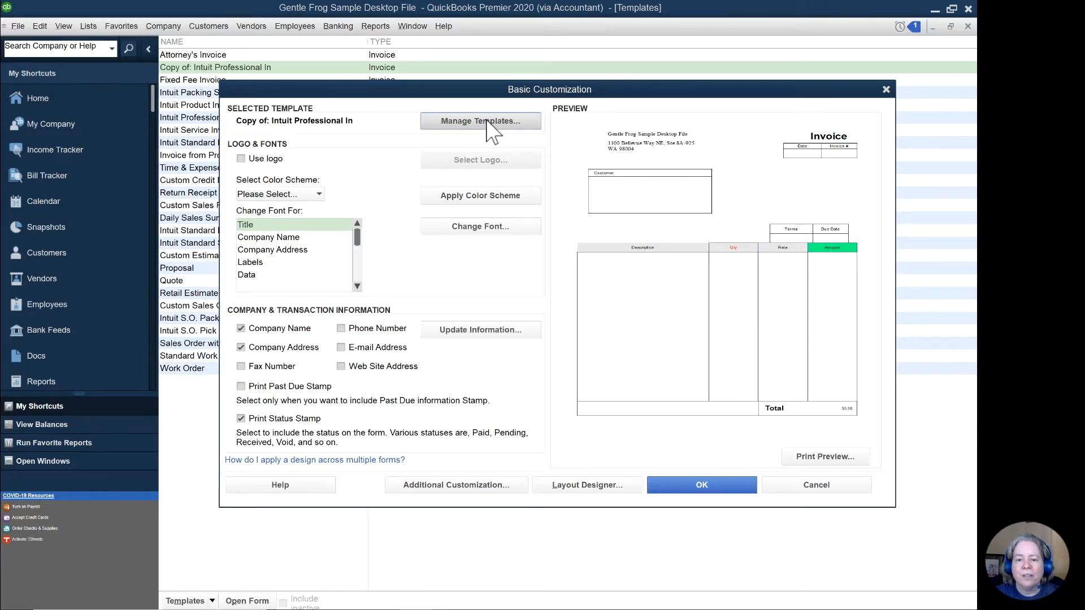
Step: Rename the copied template as Customized for YouTube video and accept the basic customization
{"action": "left_click", "coordinate": [490, 122]}
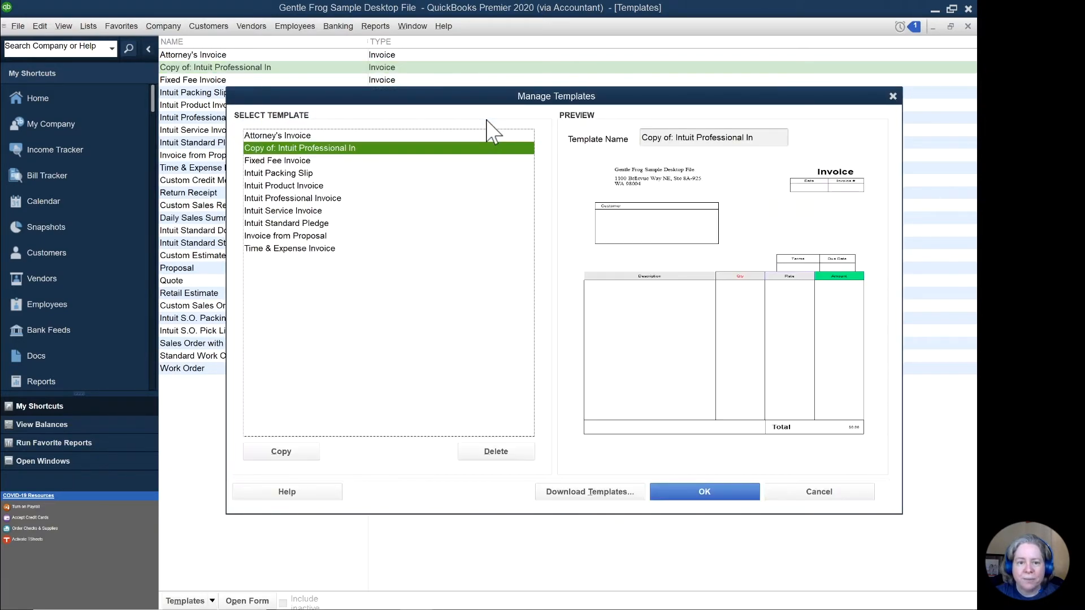
{"action": "left_click", "coordinate": [674, 139]}
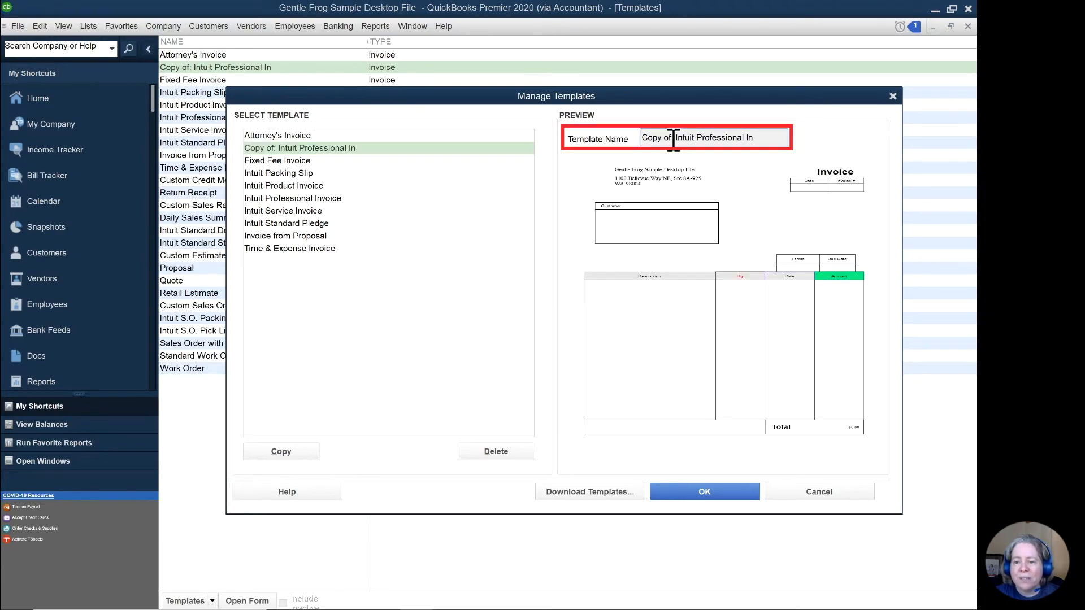
{"action": "left_click_drag", "start_coordinate": [757, 138], "coordinate": [585, 137]}
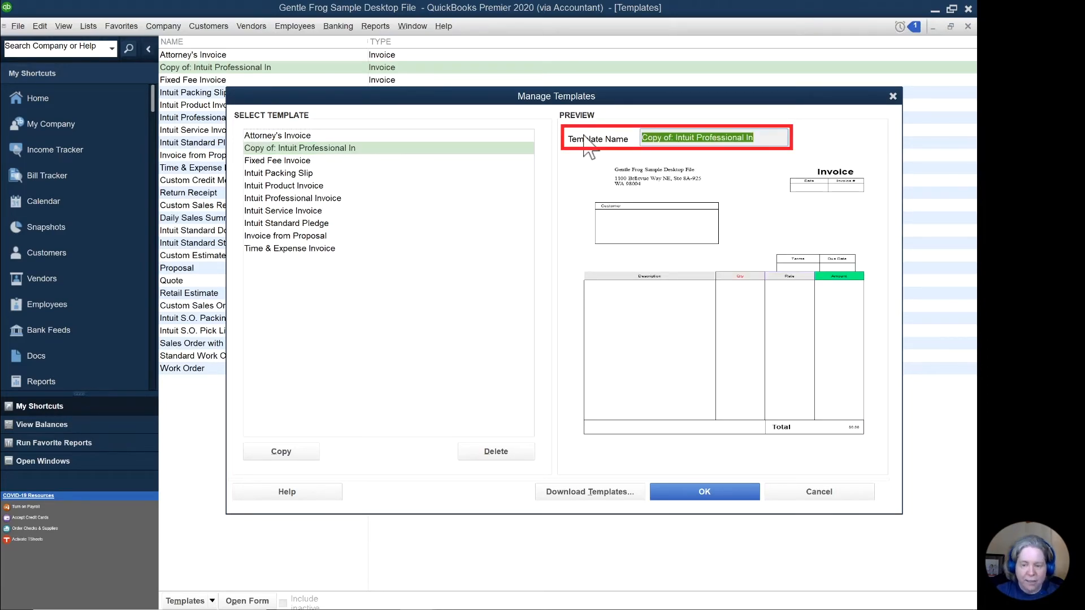
{"action": "type", "text": "Customized for YouTube video"}
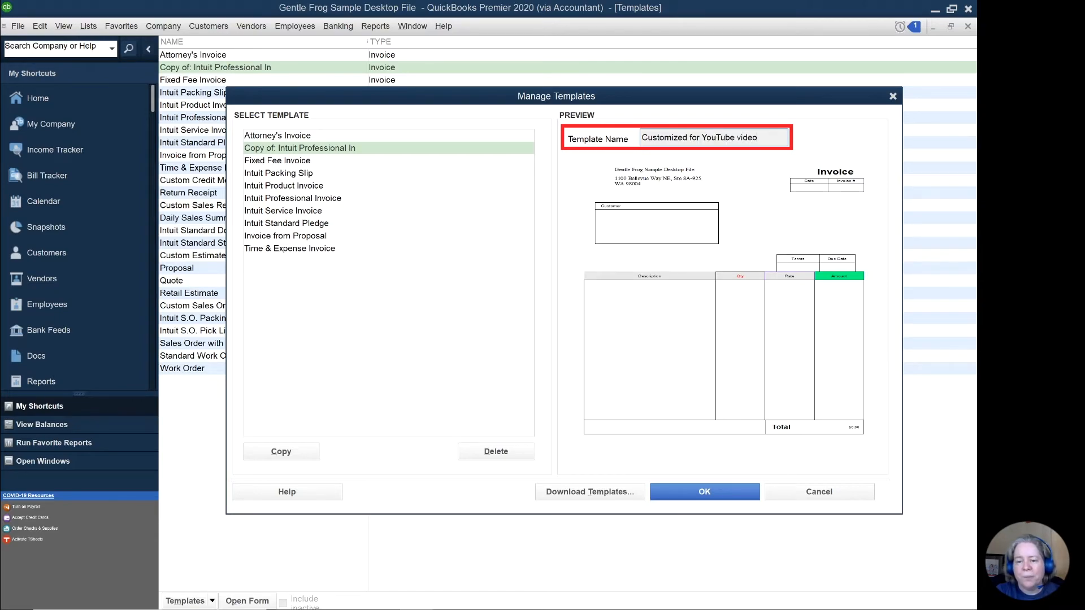
{"action": "left_click", "coordinate": [710, 493]}
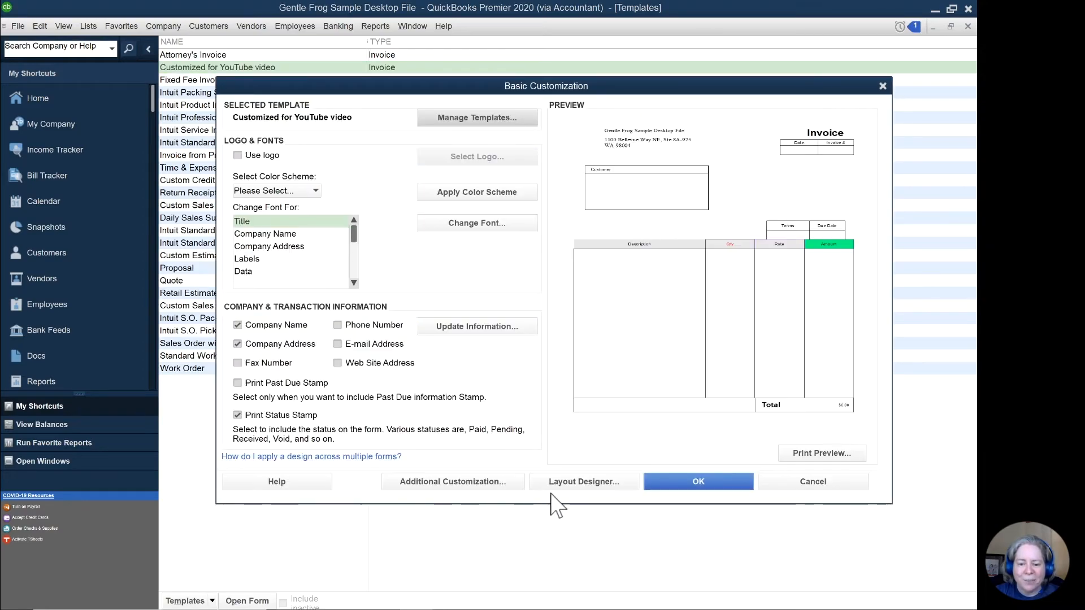
{"action": "key", "text": "Return"}
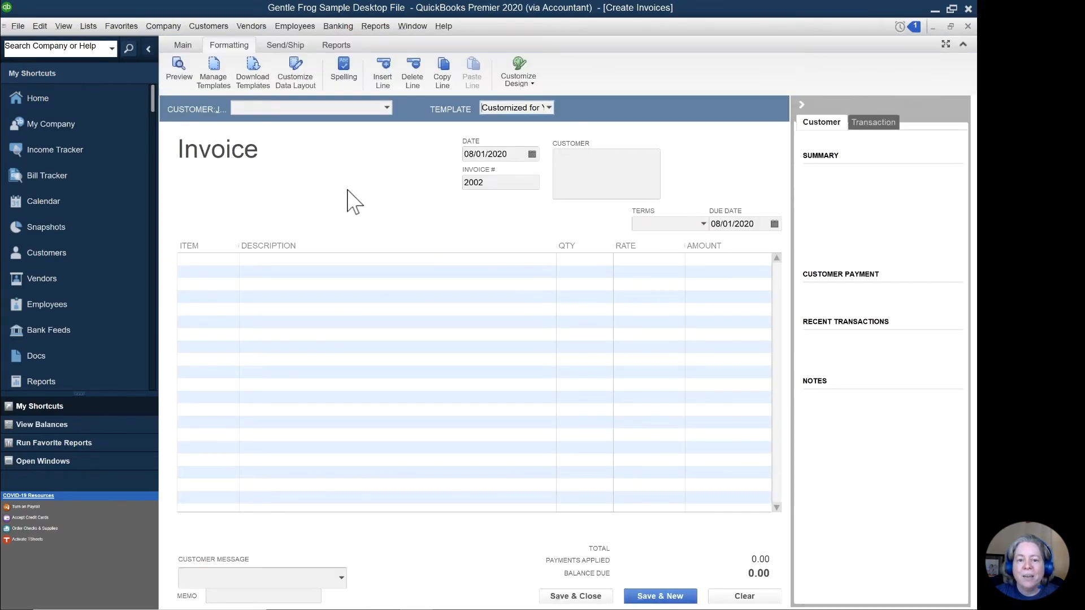
Step: Switch the invoice to the Intuit Professional Invoice template and back to Customized for YouTube video
{"action": "left_click", "coordinate": [548, 108]}
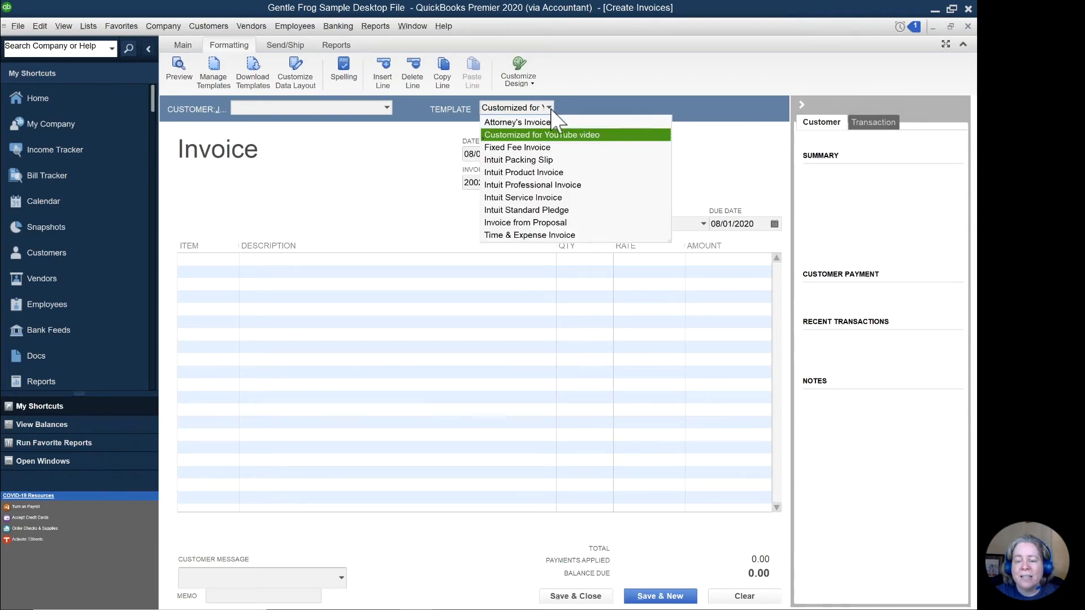
{"action": "left_click", "coordinate": [545, 185]}
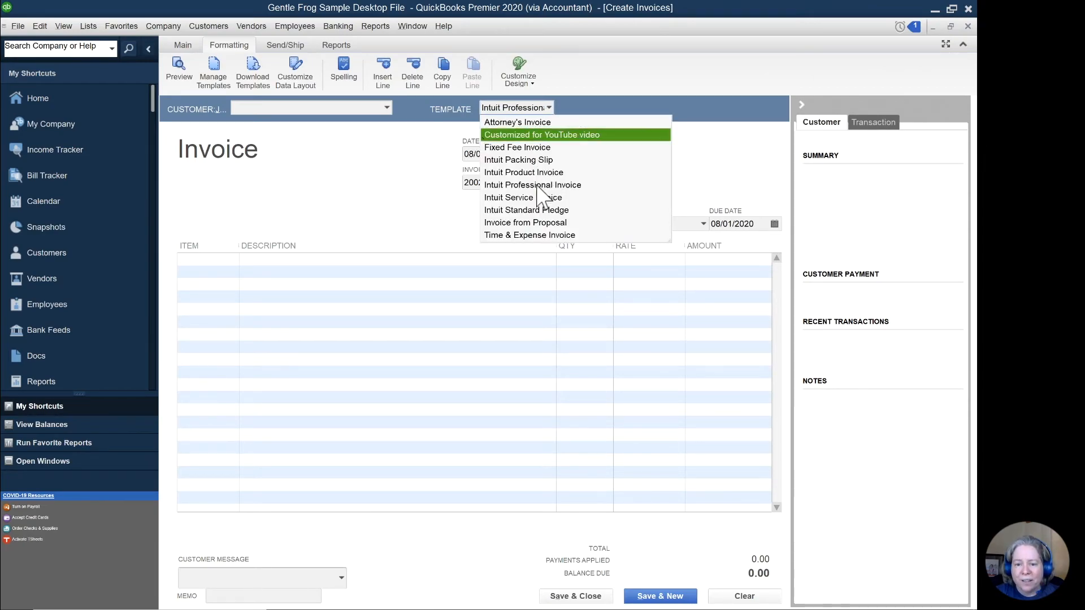
{"action": "left_click", "coordinate": [548, 108]}
{"action": "left_click", "coordinate": [547, 135]}
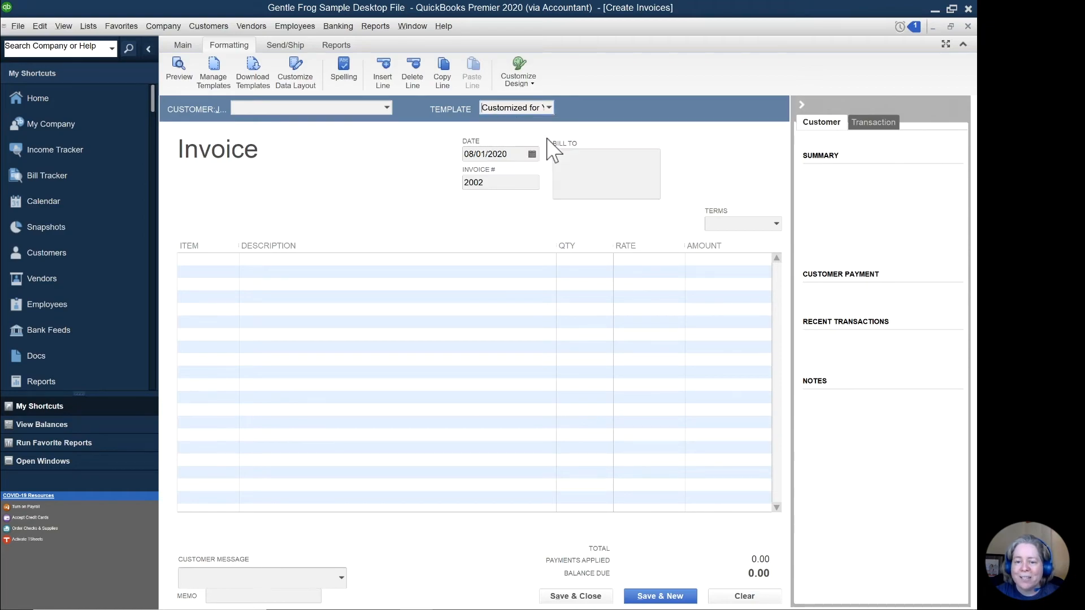